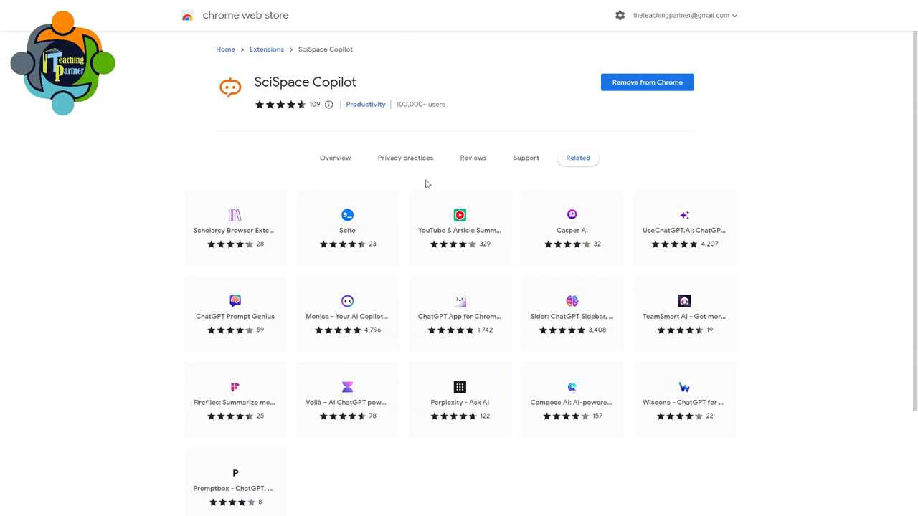
# - Browse the SciSpace home page's popular paper lists to the footer and back, then open the help assistant chat
pyautogui.scroll(-1, 421, 259)
pyautogui.scroll(1, 421, 263)
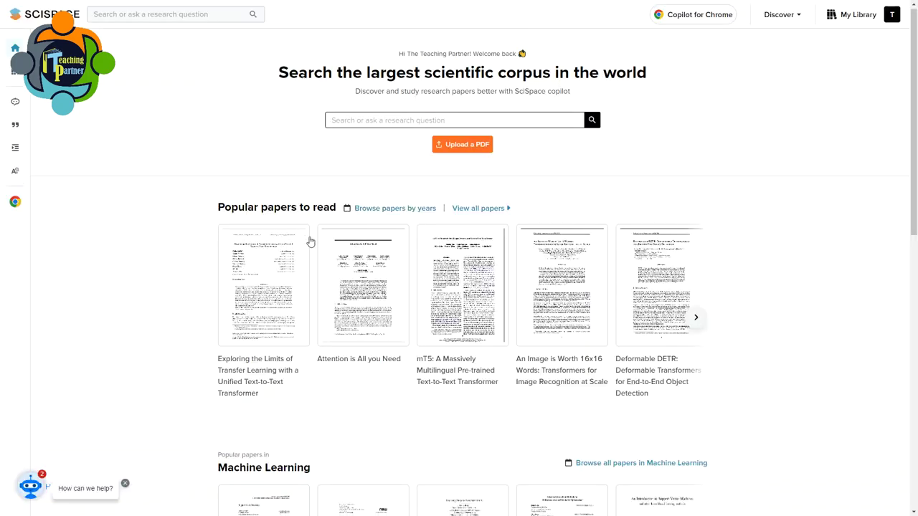
pyautogui.scroll(-2, 328, 256)
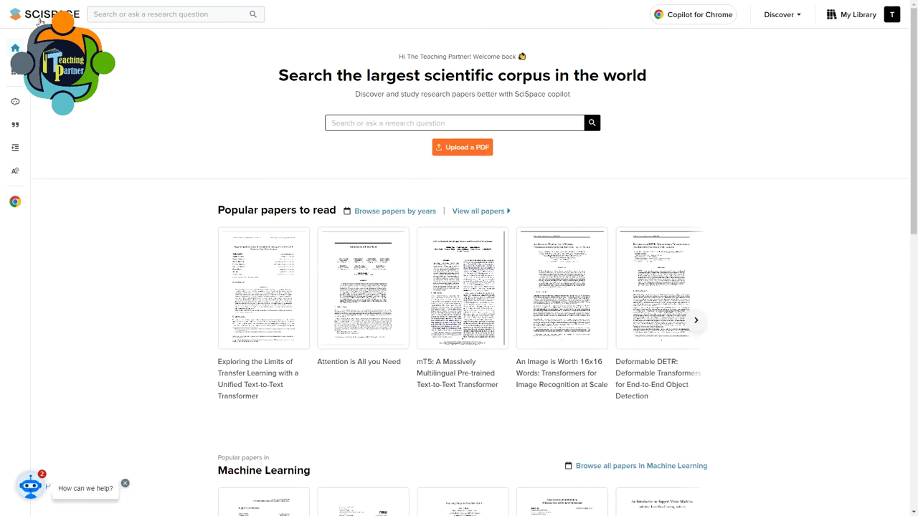
pyautogui.scroll(-5, 529, 123)
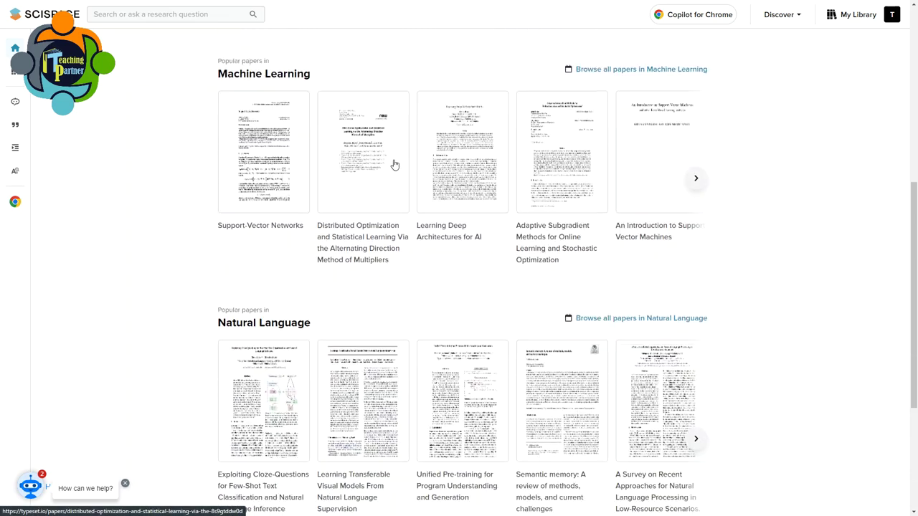
pyautogui.scroll(-3, 394, 165)
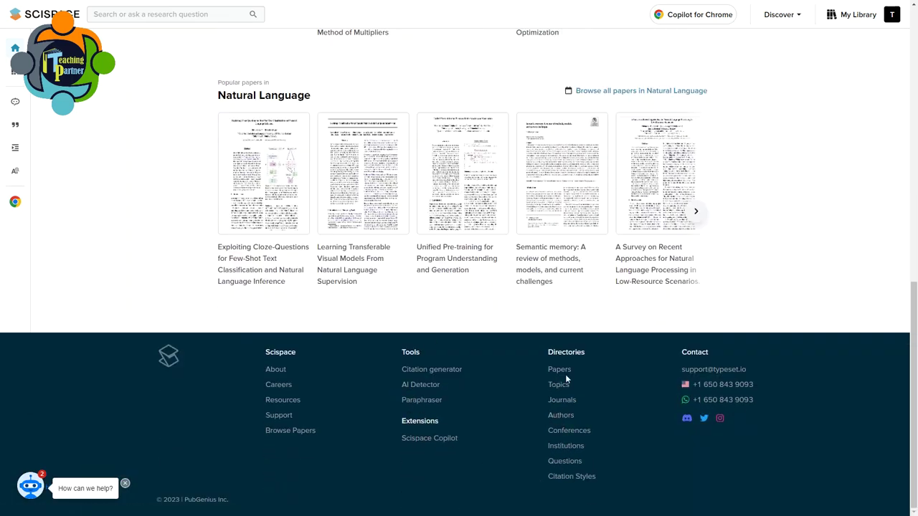
pyautogui.scroll(9, 146, 461)
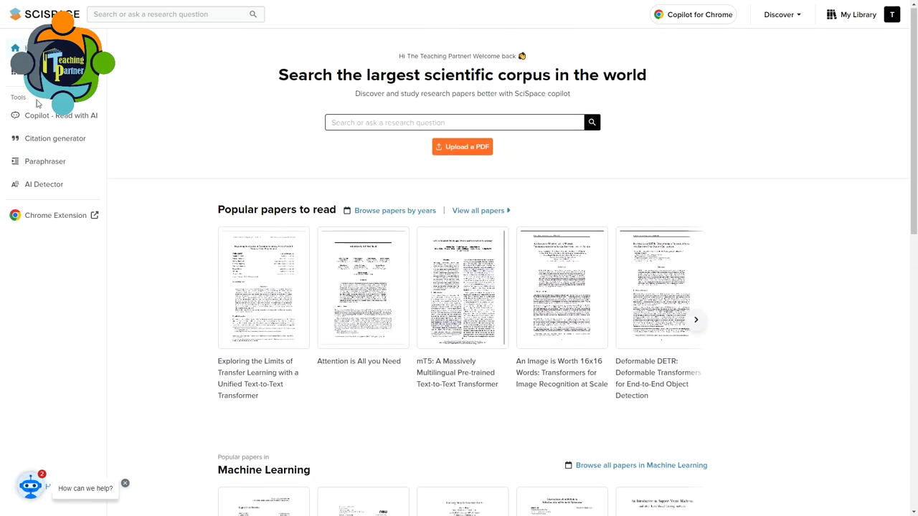
pyautogui.click(29, 486)
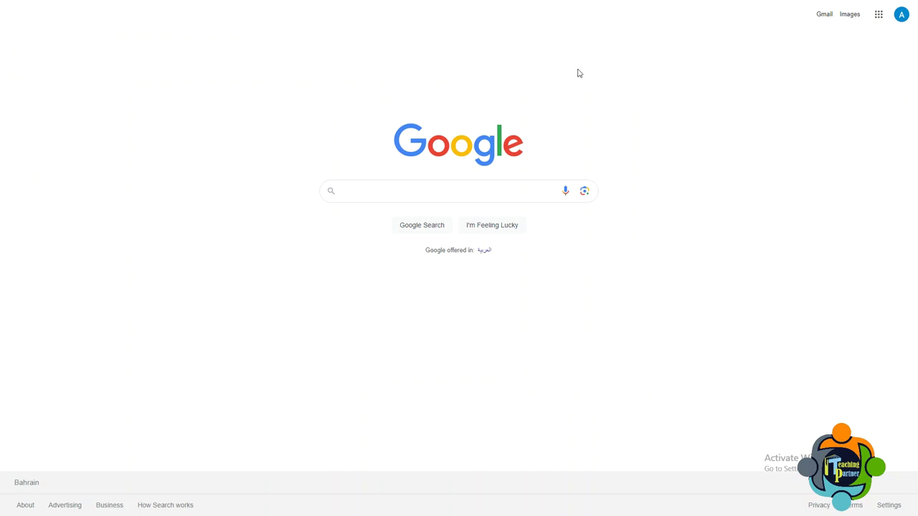
# - Search Google for 'science space copilot' using the autocomplete suggestion
pyautogui.write('sci')
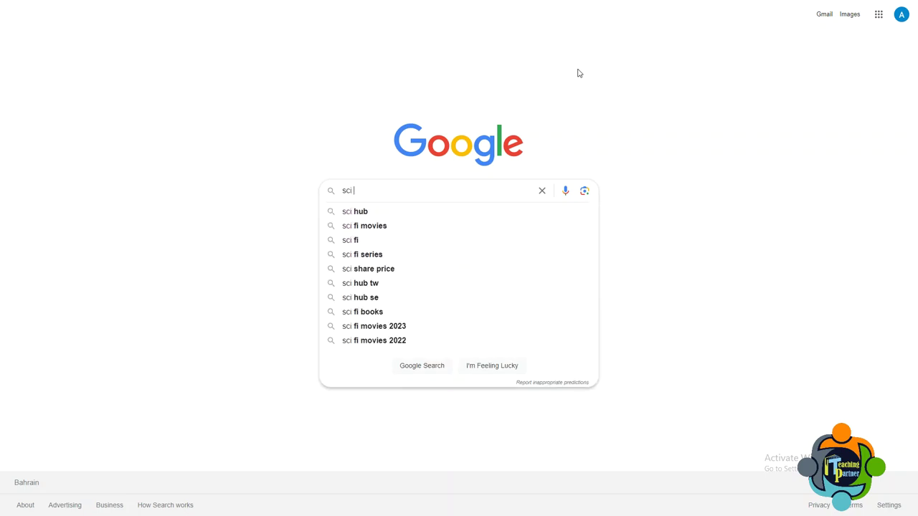
pyautogui.press('BackSpace')
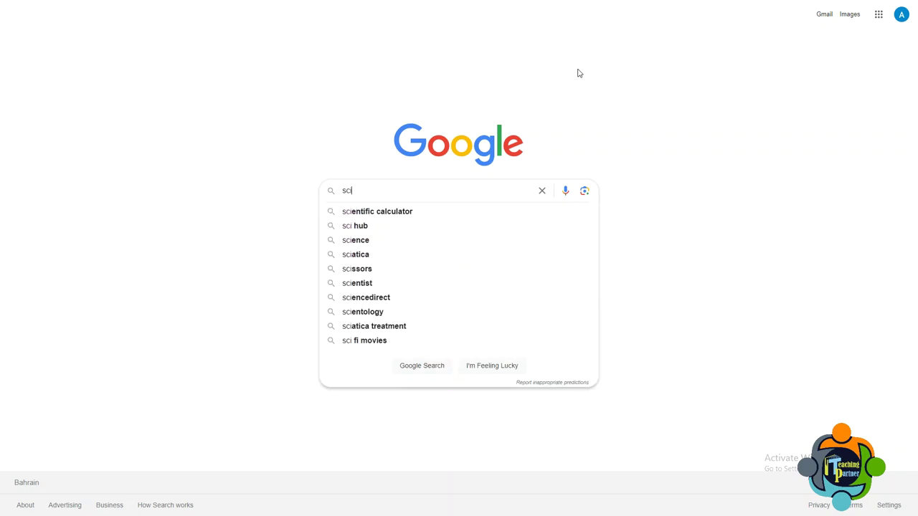
pyautogui.write('ence space co')
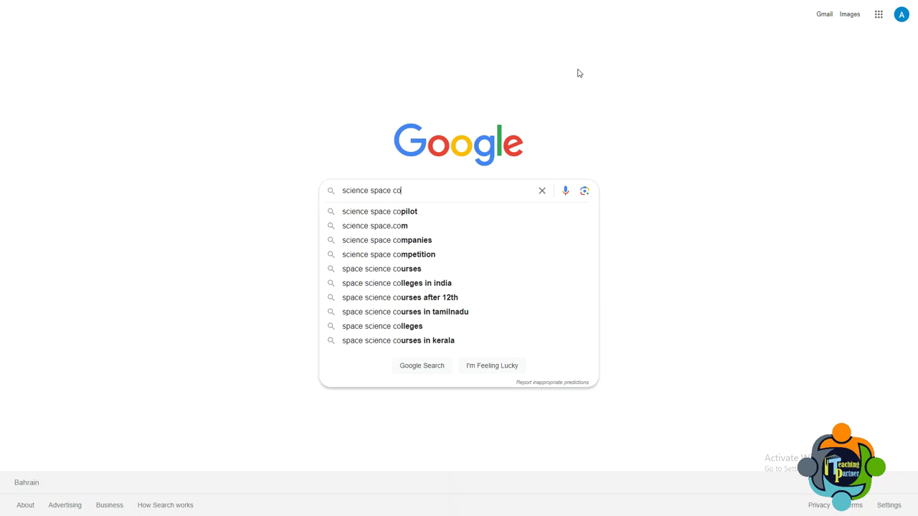
pyautogui.press('Down')
pyautogui.press('Return')
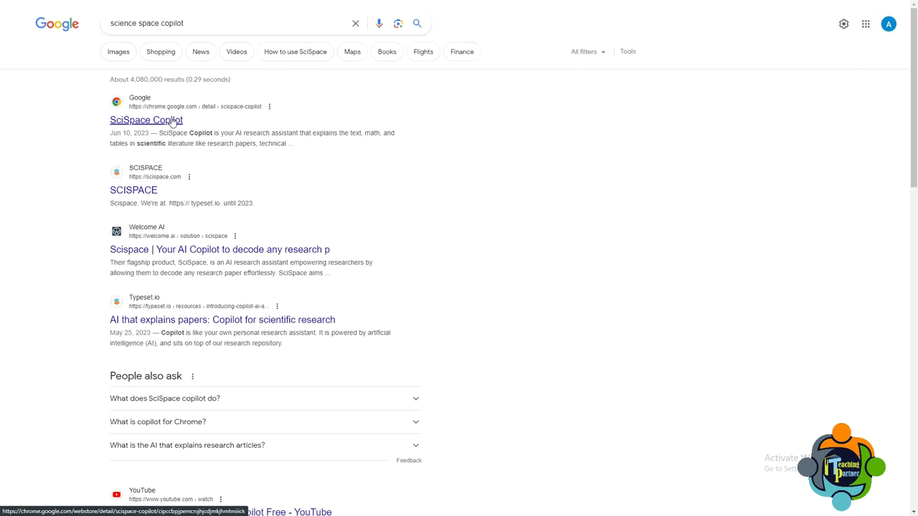
# - Add the SciSpace Copilot extension from its Chrome Web Store listing and go to My Library
pyautogui.click(174, 121)
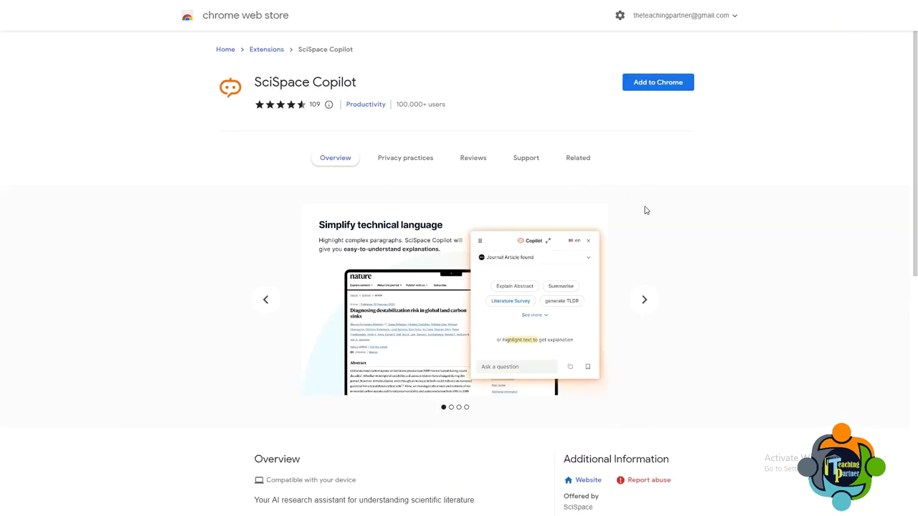
pyautogui.click(670, 87)
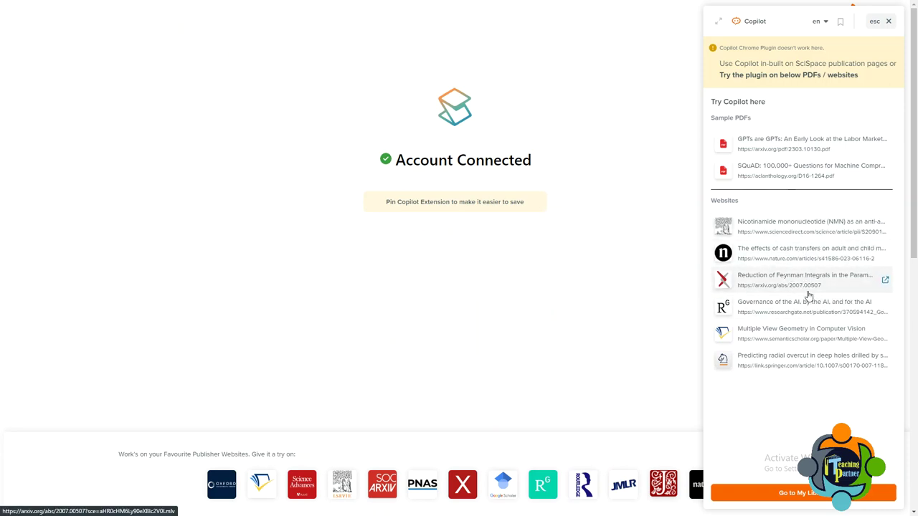
pyautogui.click(795, 500)
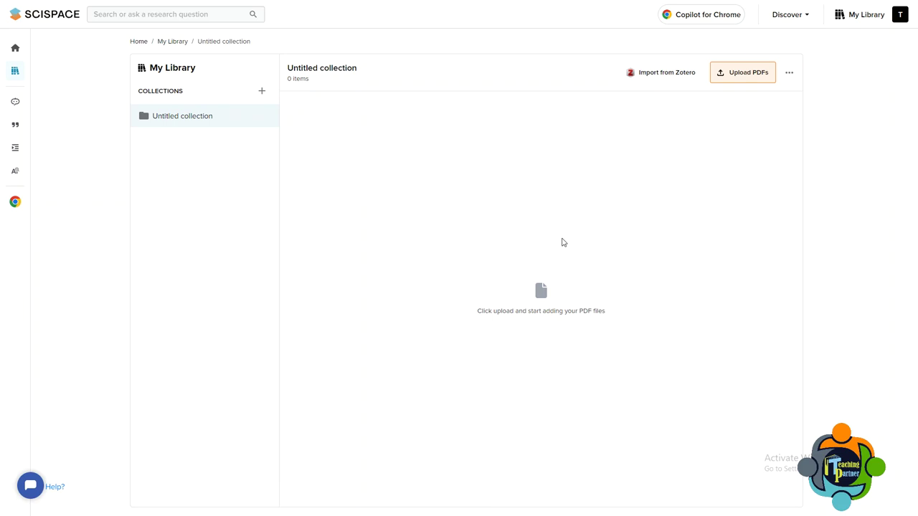
# - Upload absent.pdf and Neuroscience.pdf from the papers folder, then open Neuroscience.pdf
pyautogui.click(738, 73)
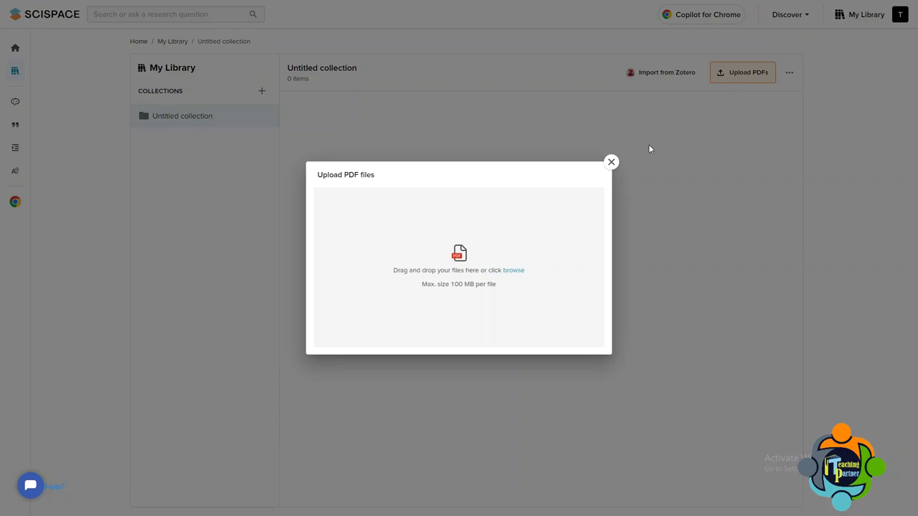
pyautogui.click(470, 268)
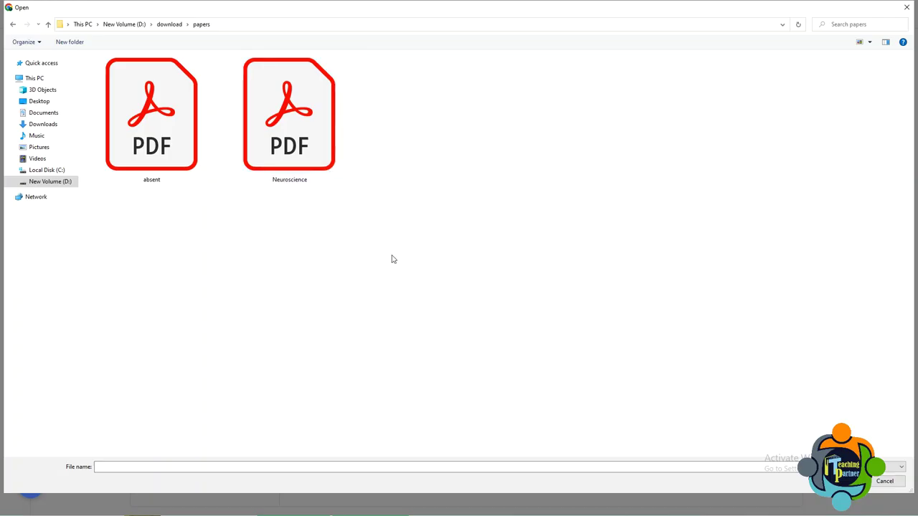
pyautogui.moveTo(392, 256); pyautogui.dragTo(119, 127)
pyautogui.click(835, 481)
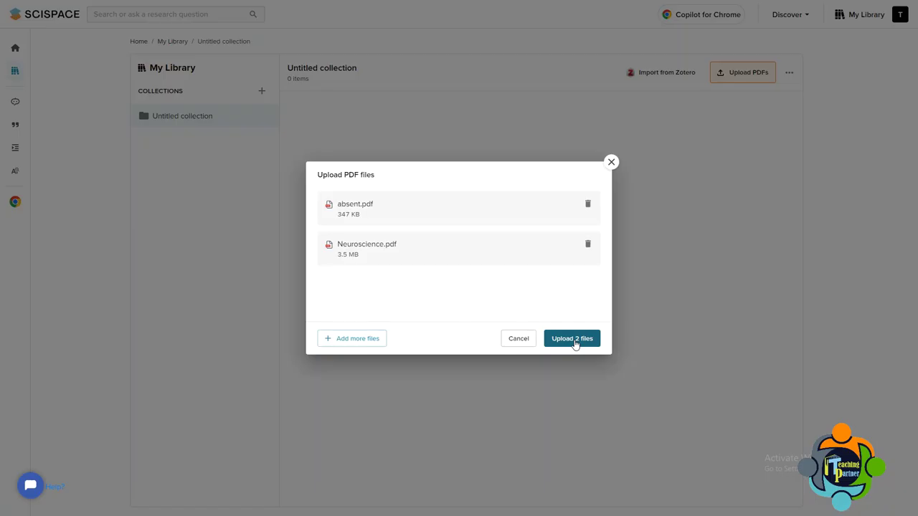
pyautogui.click(575, 345)
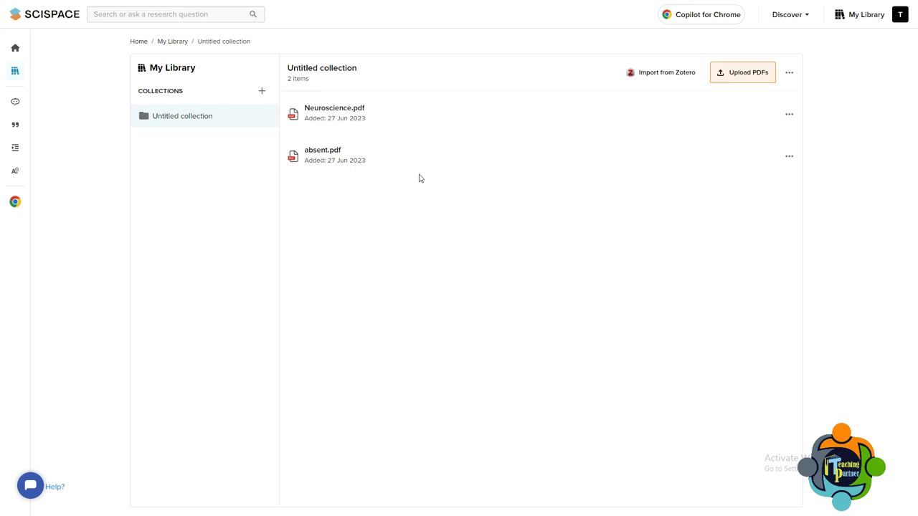
pyautogui.click(363, 114)
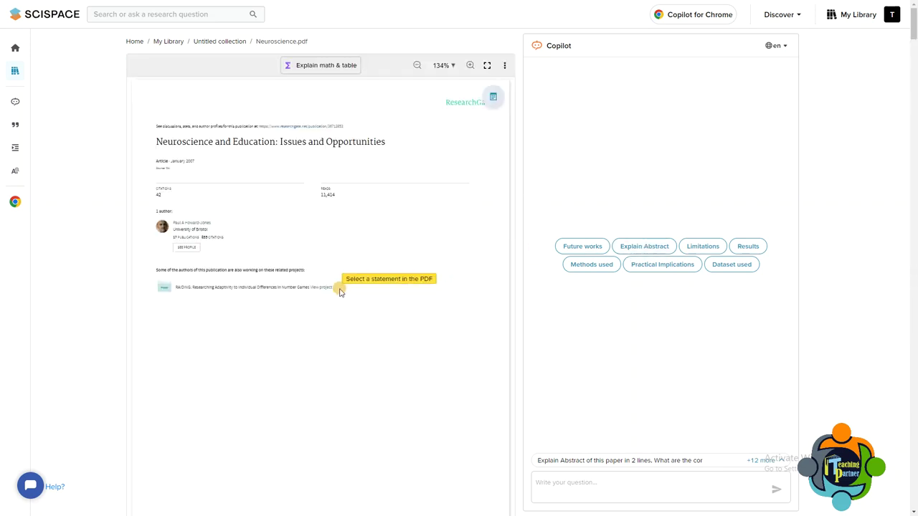
# - Select the 'Early years: when should education begin?' paragraph under Brain Development and have Copilot summarize it
pyautogui.scroll(-10, 287, 237)
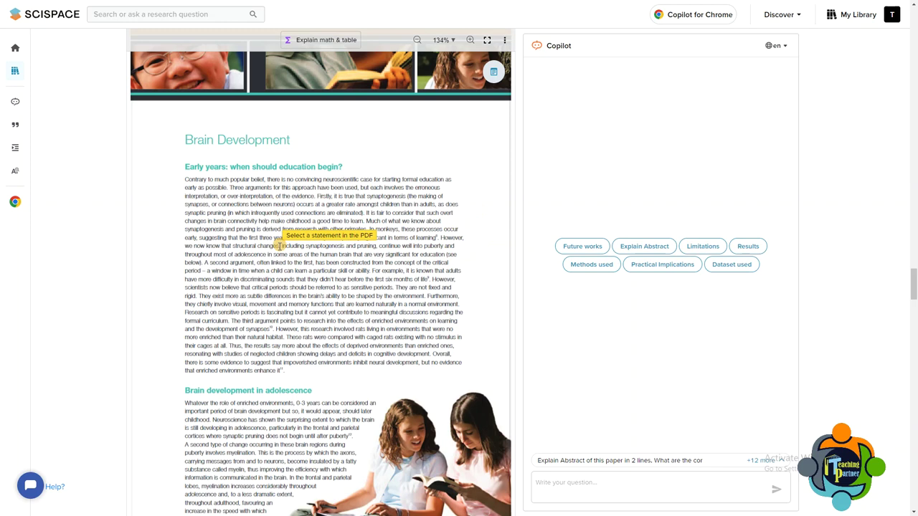
pyautogui.click(187, 177)
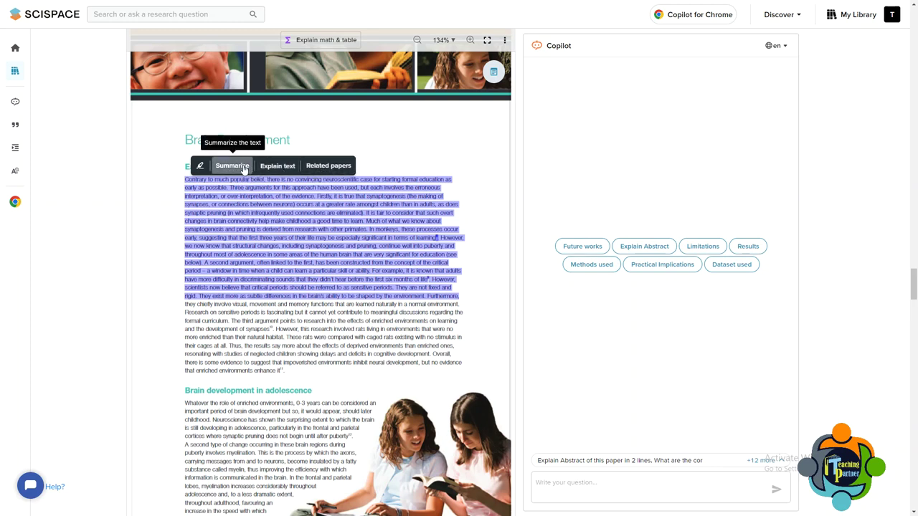
pyautogui.click(241, 167)
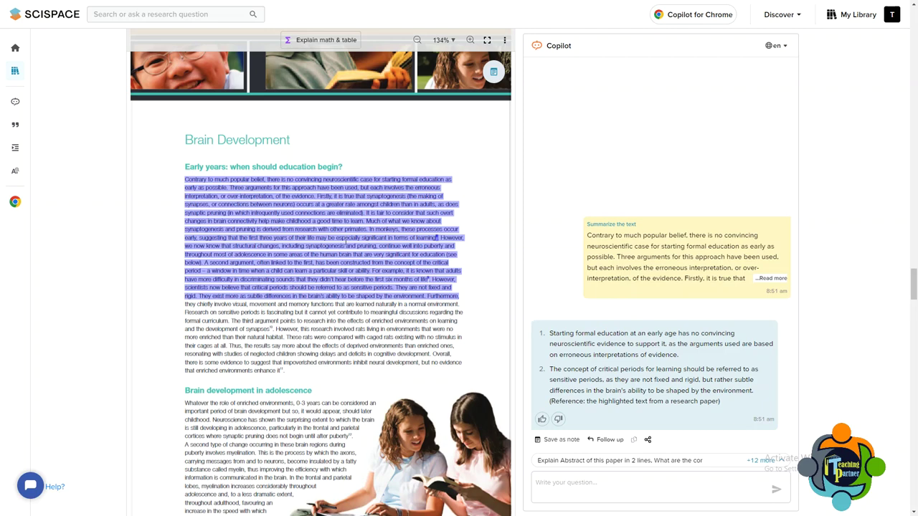
# - Use Explain text on the early-education paragraph and read Copilot's three-argument explanation
pyautogui.rightClick(346, 239)
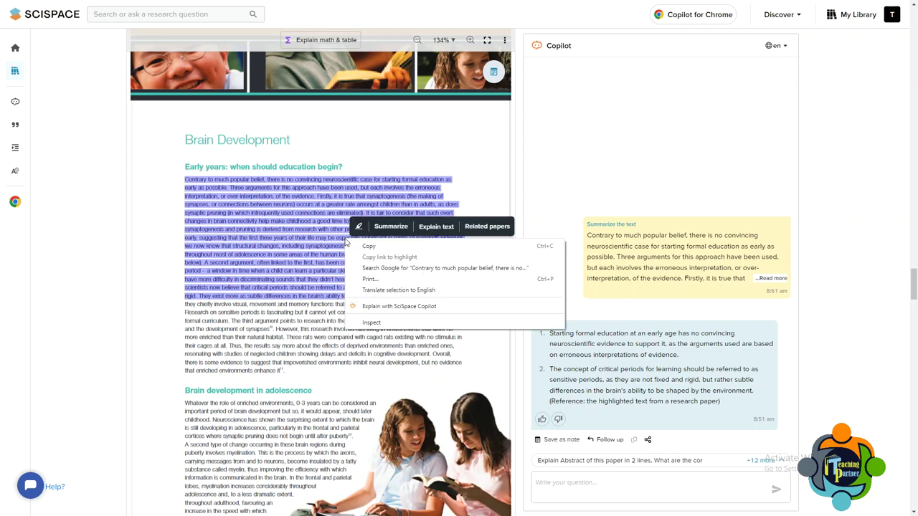
pyautogui.click(435, 228)
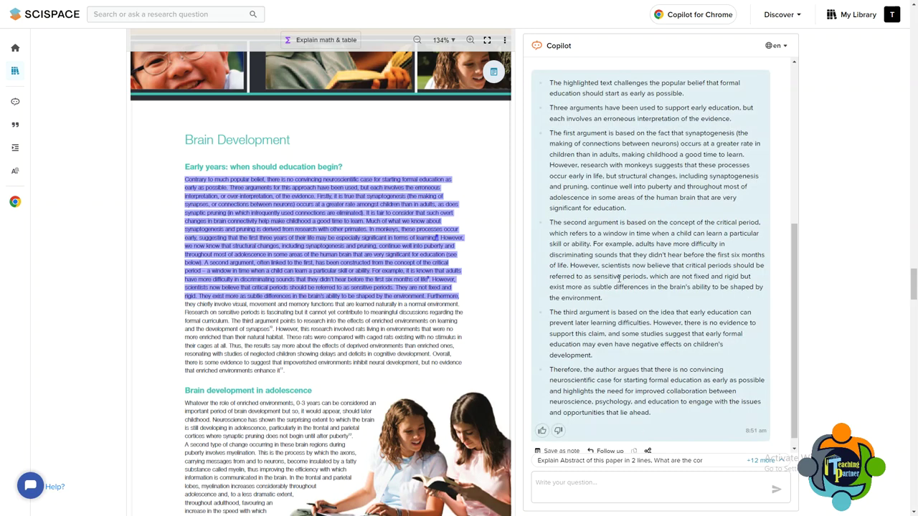
pyautogui.scroll(1, 657, 253)
pyautogui.scroll(1, 657, 253)
pyautogui.scroll(-2, 657, 254)
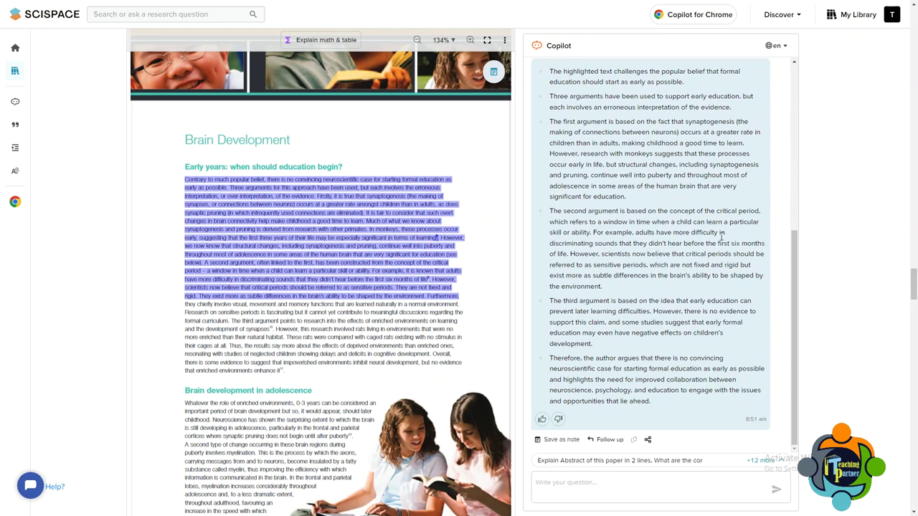
pyautogui.scroll(1, 664, 224)
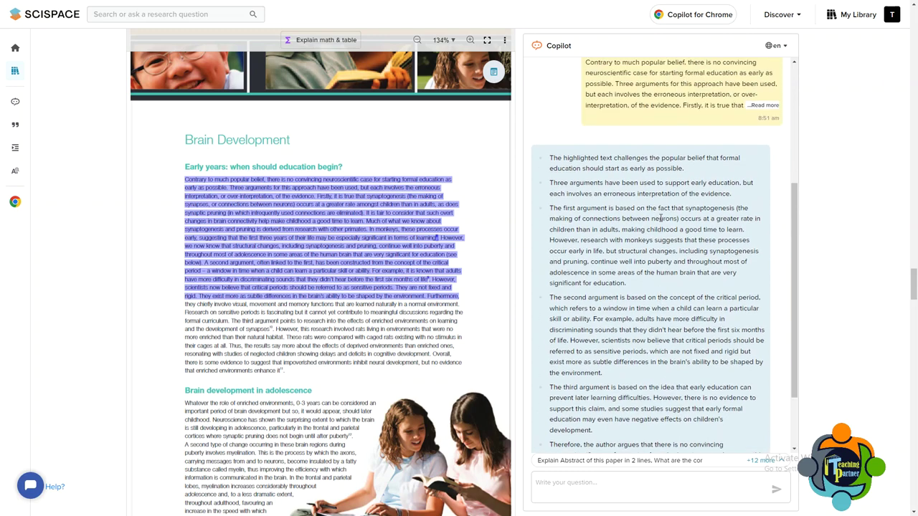
pyautogui.scroll(-1, 680, 226)
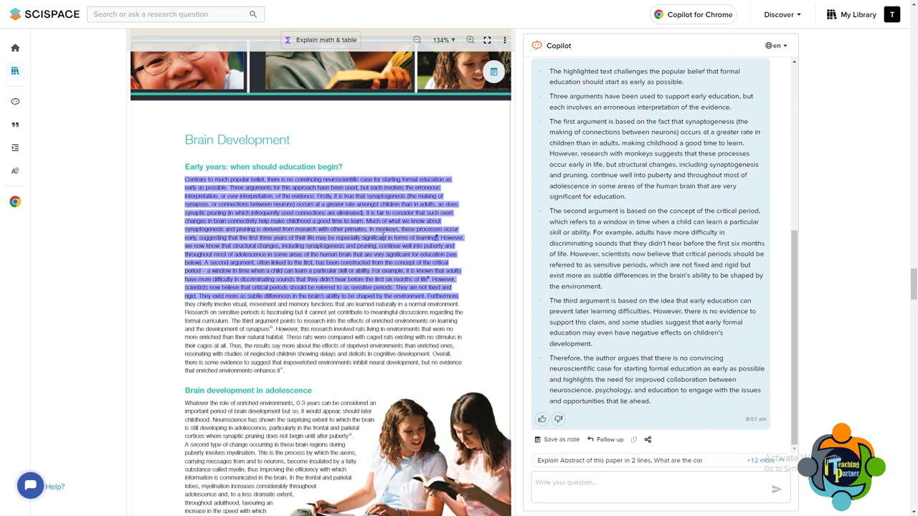
# - Request Related papers for the early-years passage, yielding five papers including 'Learning about the Brain'
pyautogui.rightClick(384, 237)
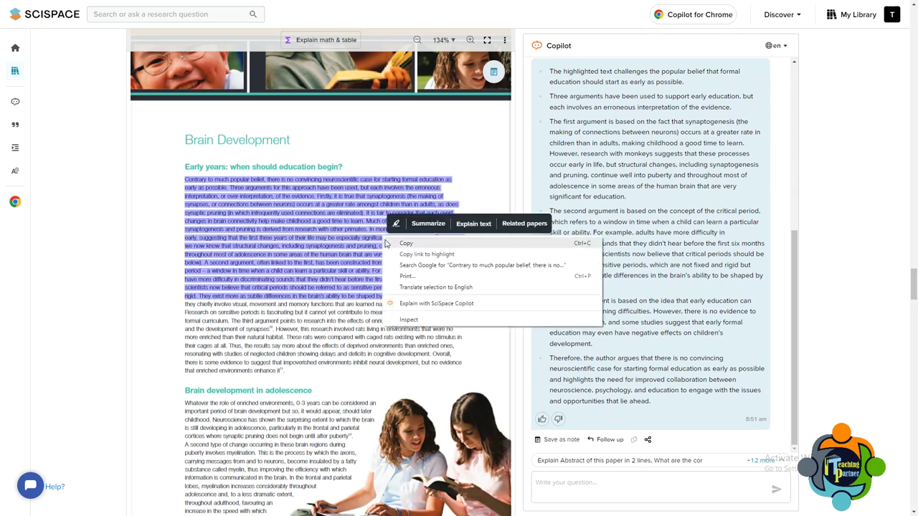
pyautogui.click(515, 228)
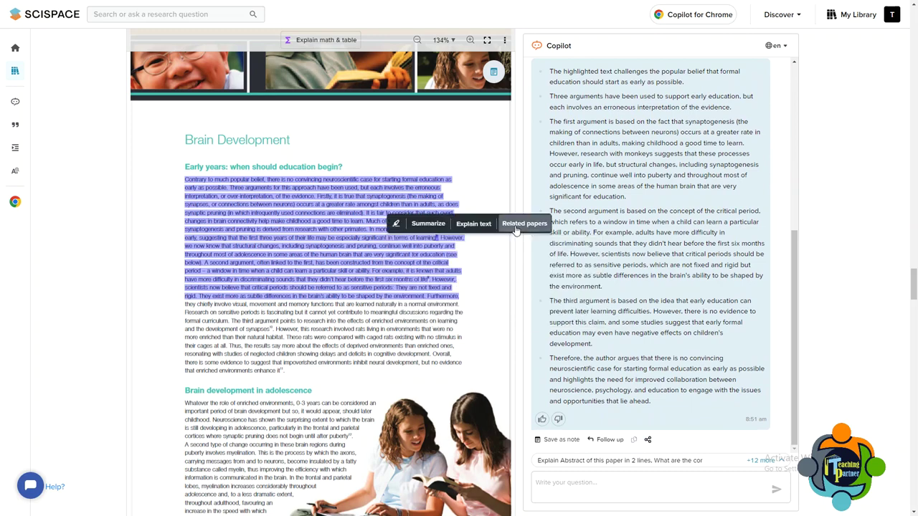
pyautogui.click(515, 228)
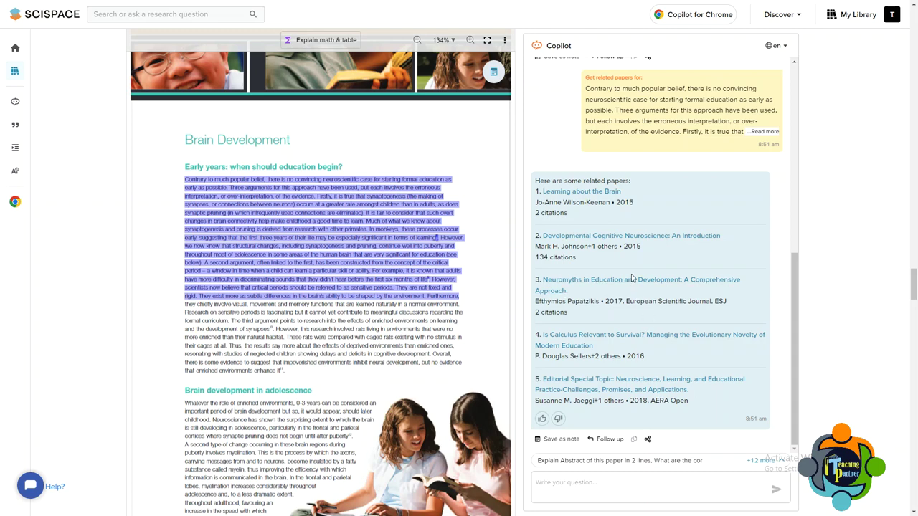
pyautogui.scroll(10, 632, 278)
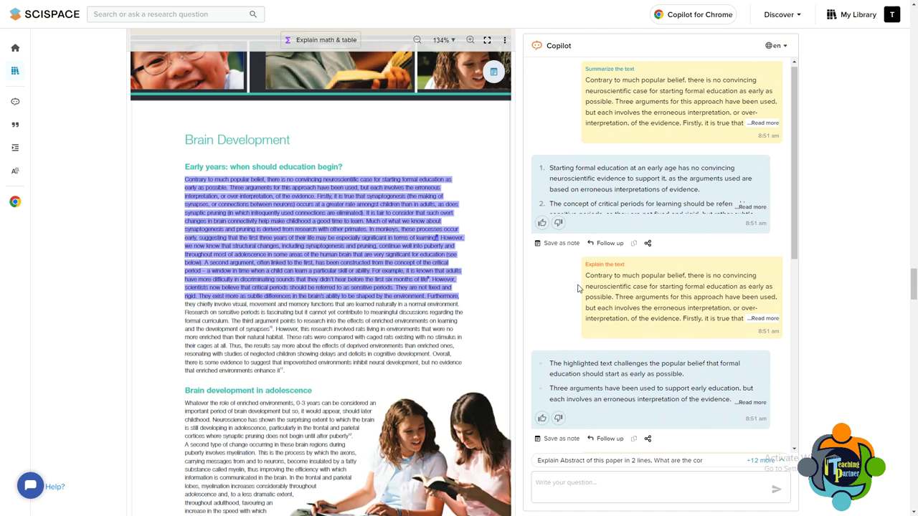
# - Open absent.pdf, 'Factors Associated with Absenteeism in High Schools', from the library and scroll its opening pages
pyautogui.click(16, 72)
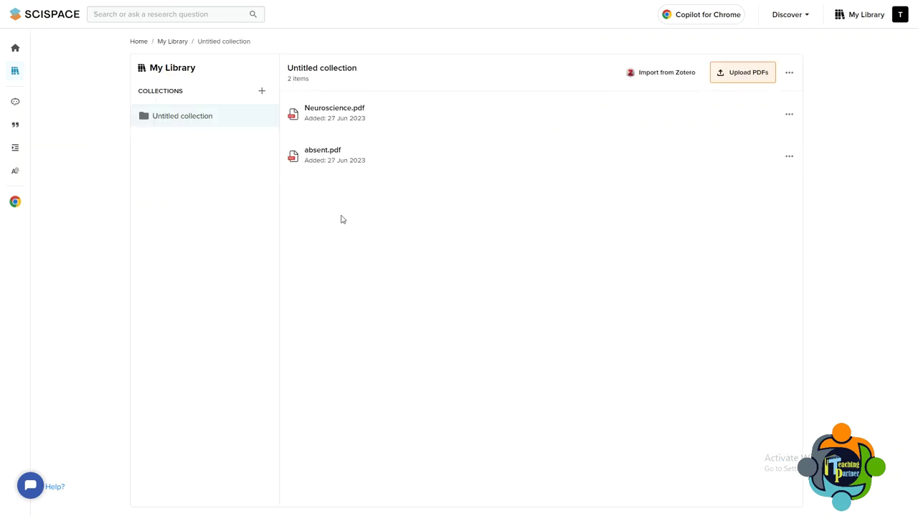
pyautogui.click(329, 159)
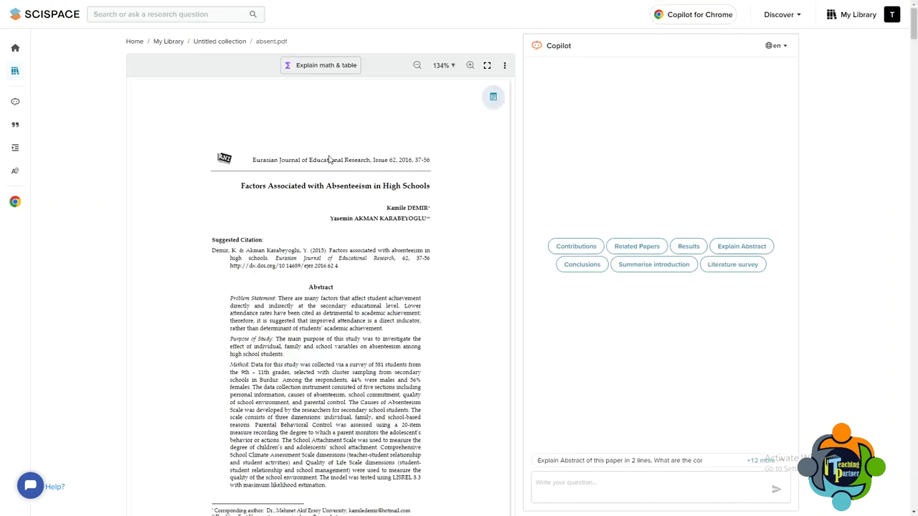
pyautogui.scroll(-20, 330, 159)
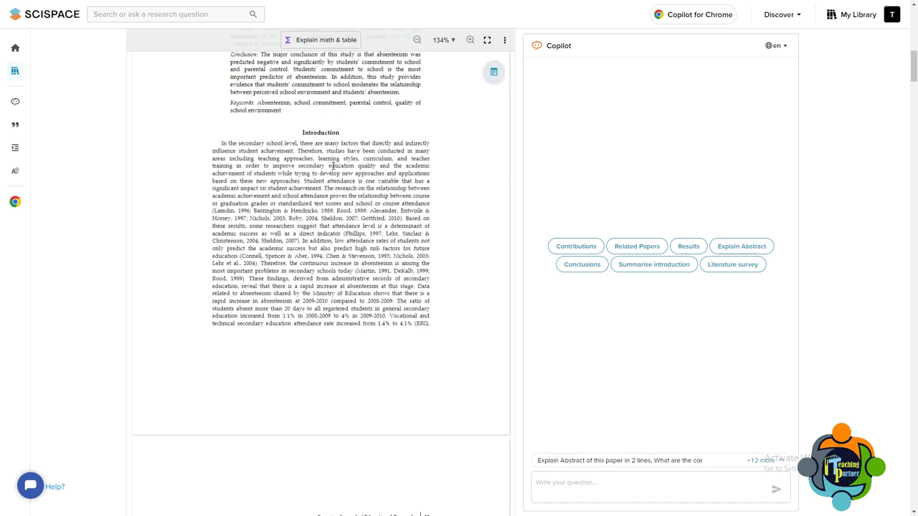
pyautogui.scroll(10, 332, 169)
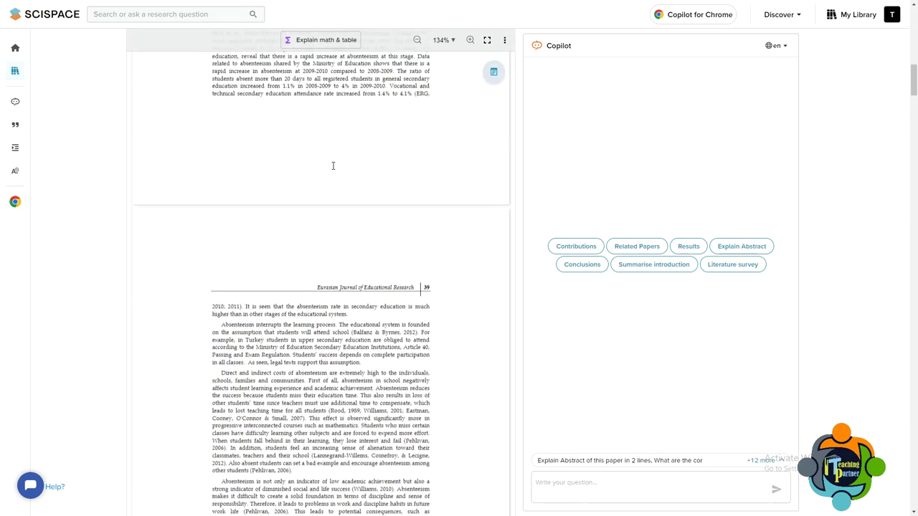
pyautogui.scroll(3, 333, 168)
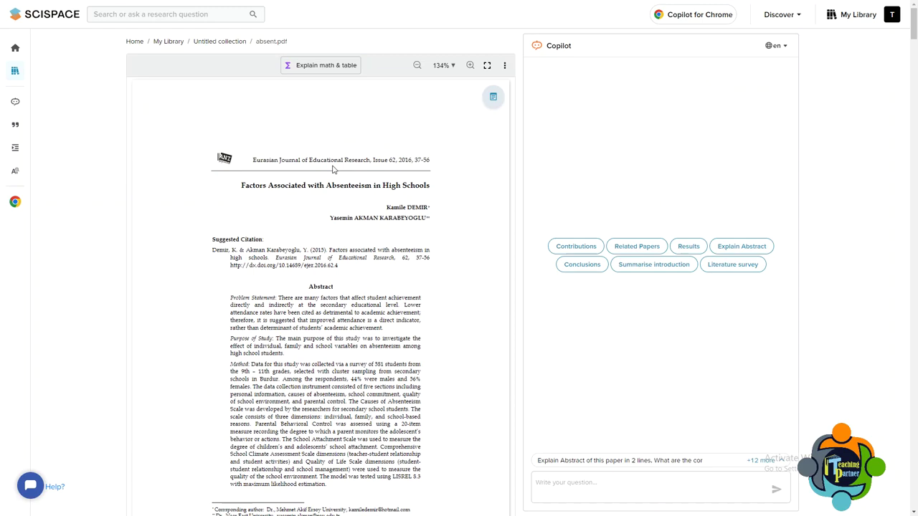
pyautogui.scroll(-8, 385, 213)
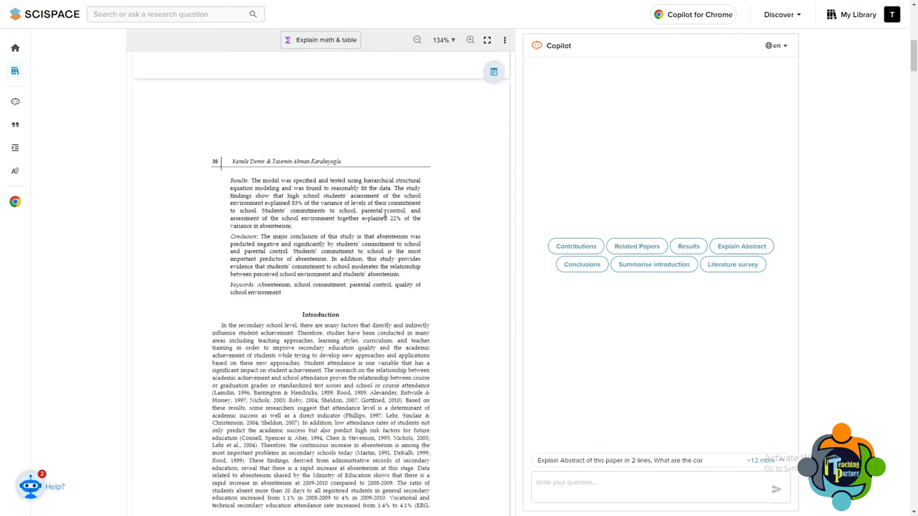
pyautogui.scroll(8, 385, 213)
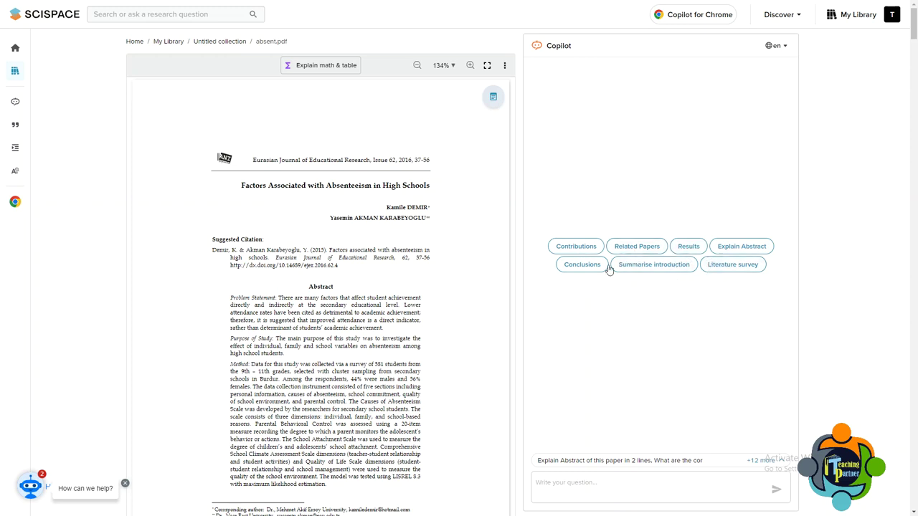
# - Ask Copilot the suggested 'Results of the paper' question about the absenteeism study
pyautogui.click(707, 463)
pyautogui.scroll(-1, 638, 387)
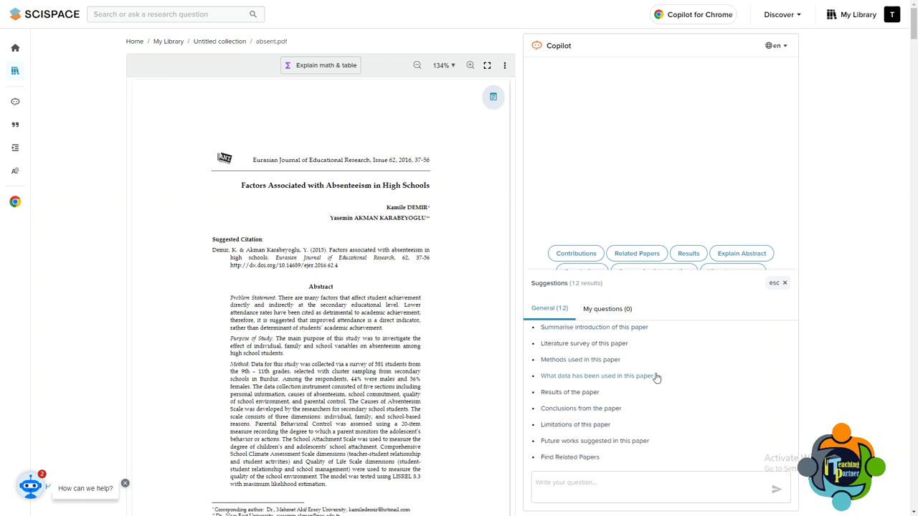
pyautogui.click(570, 392)
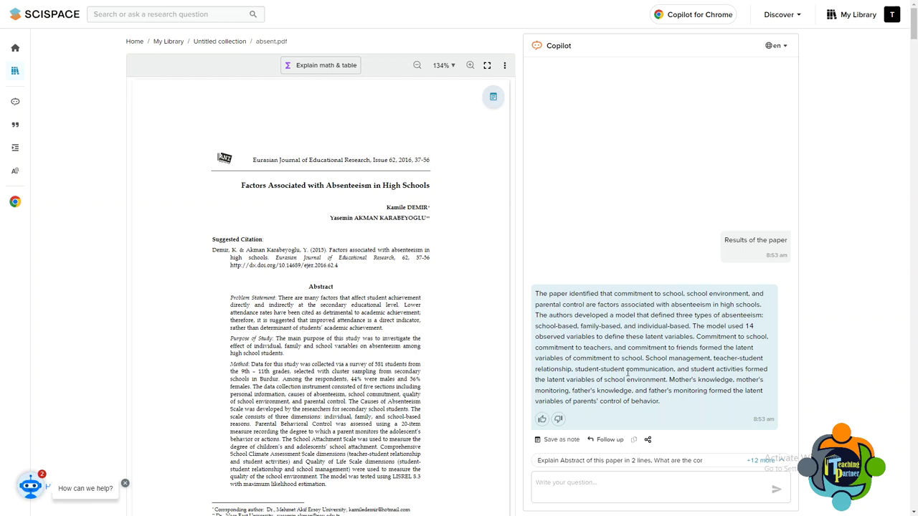
pyautogui.click(617, 460)
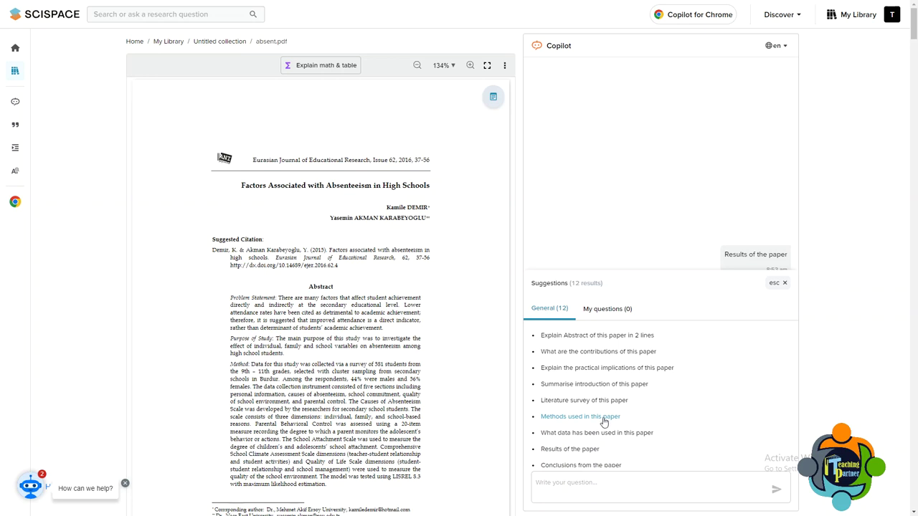
# - Open the Citation generator from the sidebar
pyautogui.moveTo(10, 76)
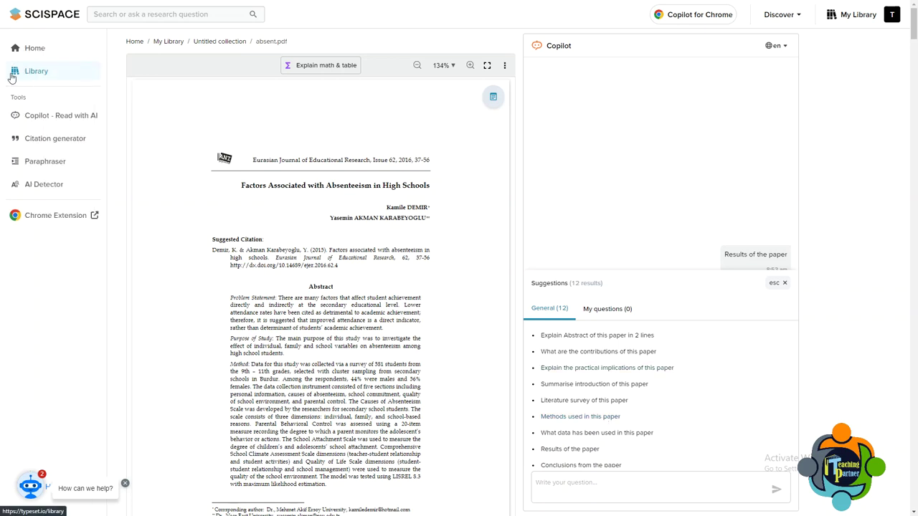
pyautogui.click(69, 140)
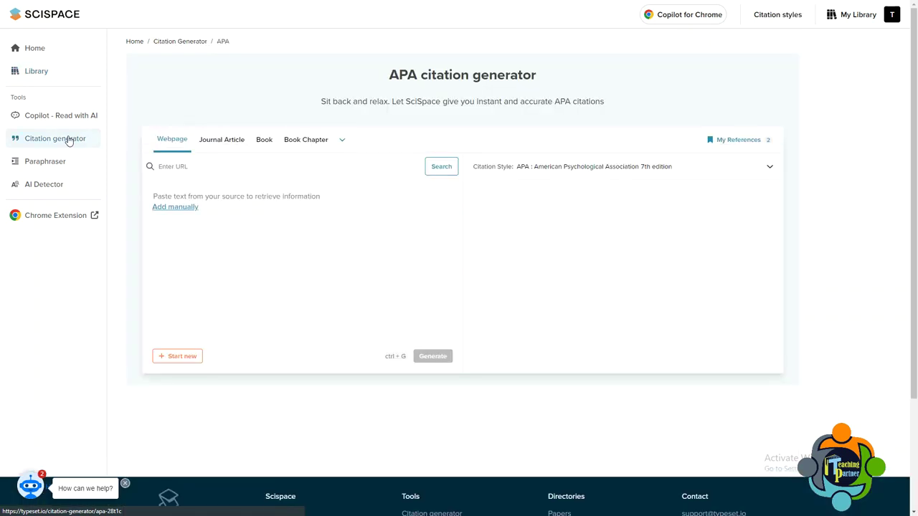
pyautogui.scroll(-2, 408, 144)
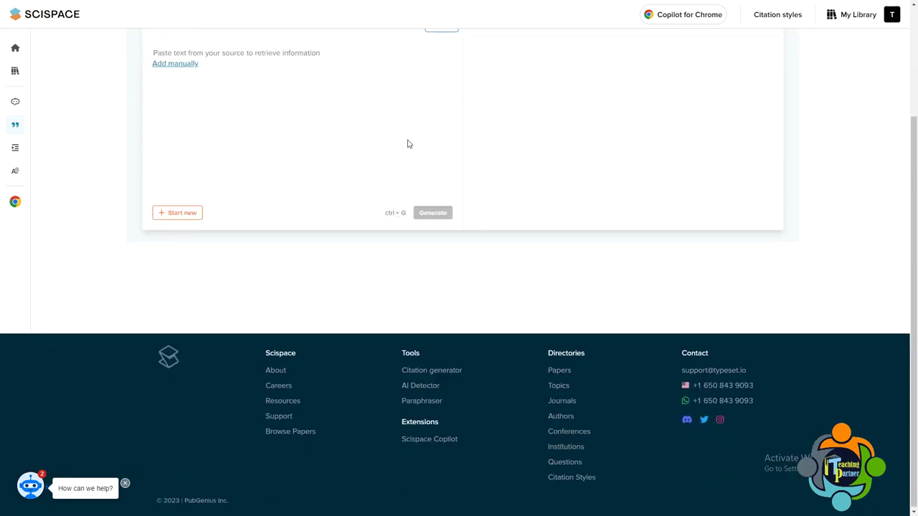
pyautogui.scroll(2, 408, 144)
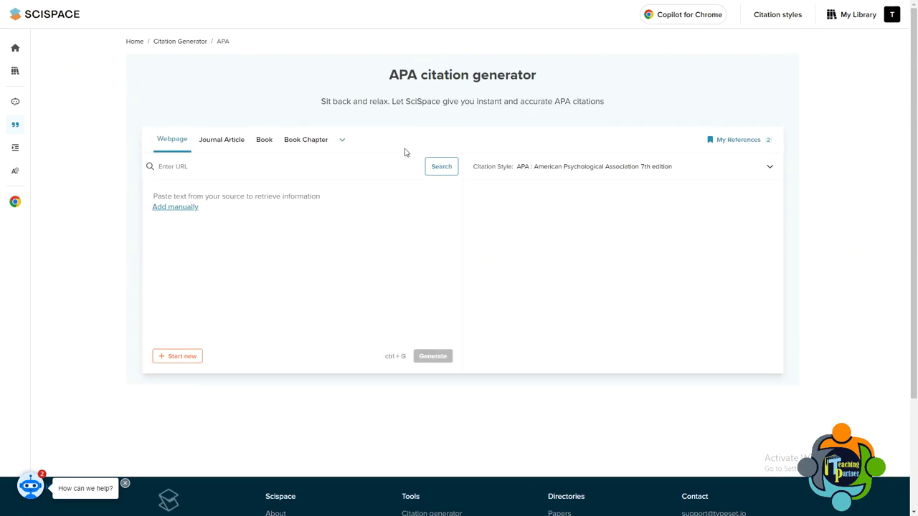
# - Paste the How Snakes Behave webpage URL, cite it in APA, and review the other citation styles
pyautogui.click(209, 166)
pyautogui.rightClick(208, 168)
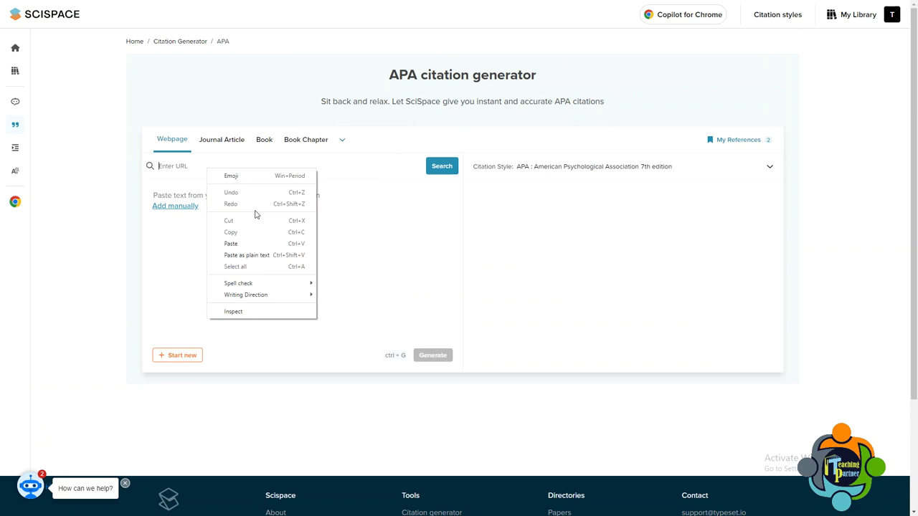
pyautogui.click(243, 244)
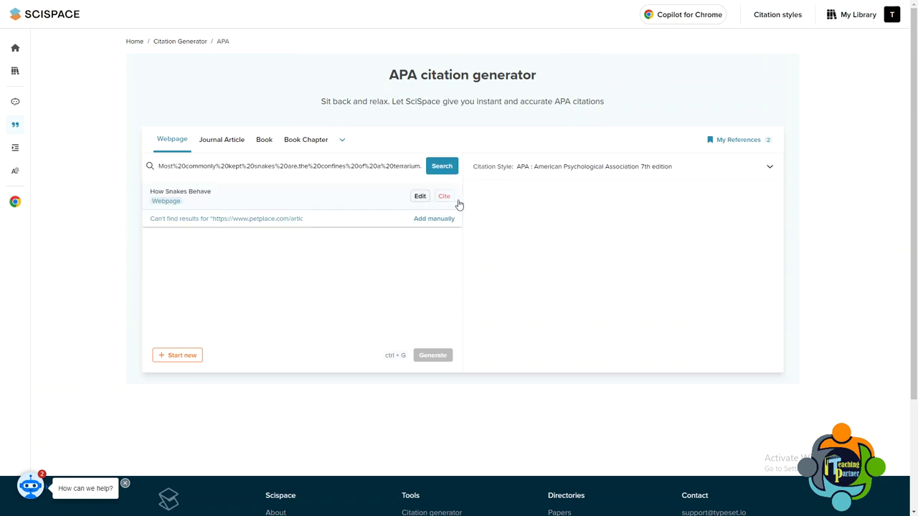
pyautogui.click(444, 198)
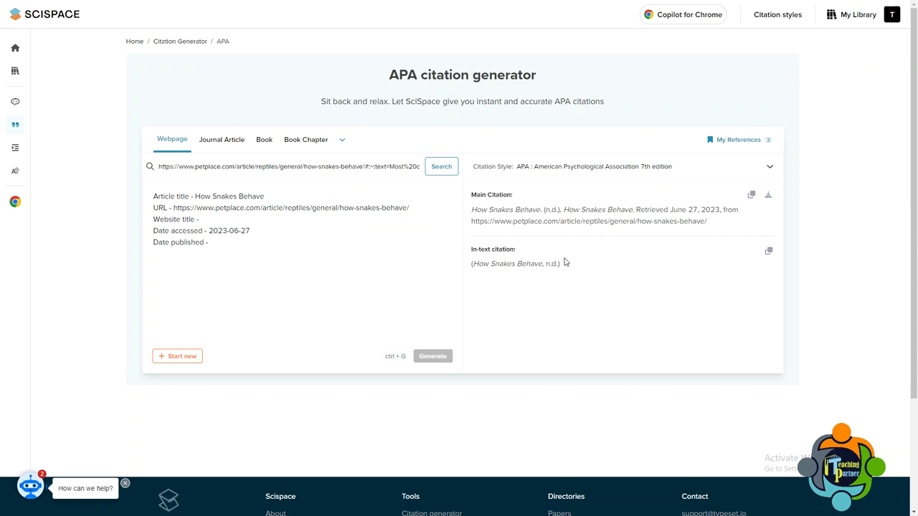
pyautogui.click(769, 167)
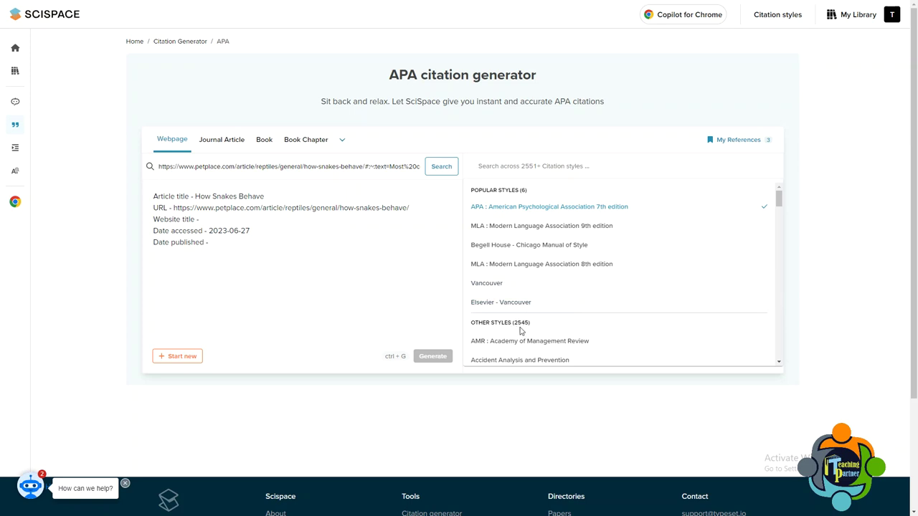
pyautogui.scroll(-2, 563, 299)
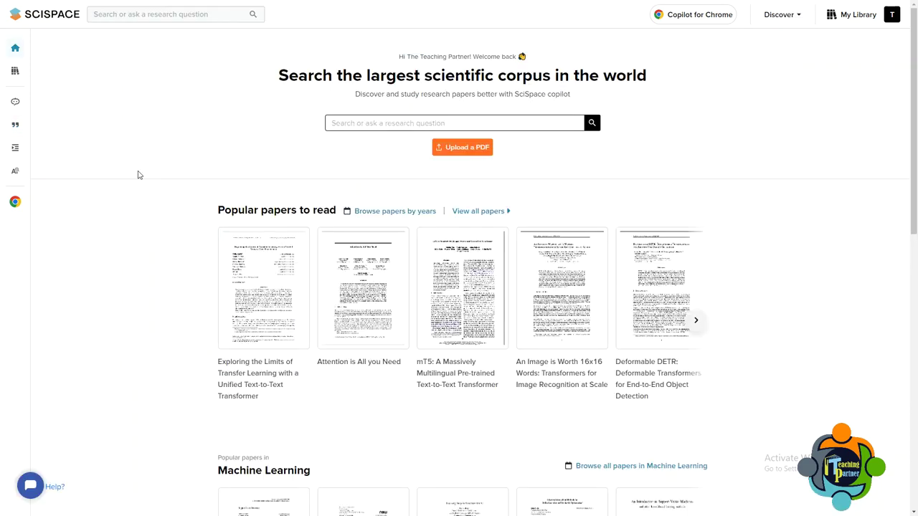
pyautogui.scroll(-2, 215, 186)
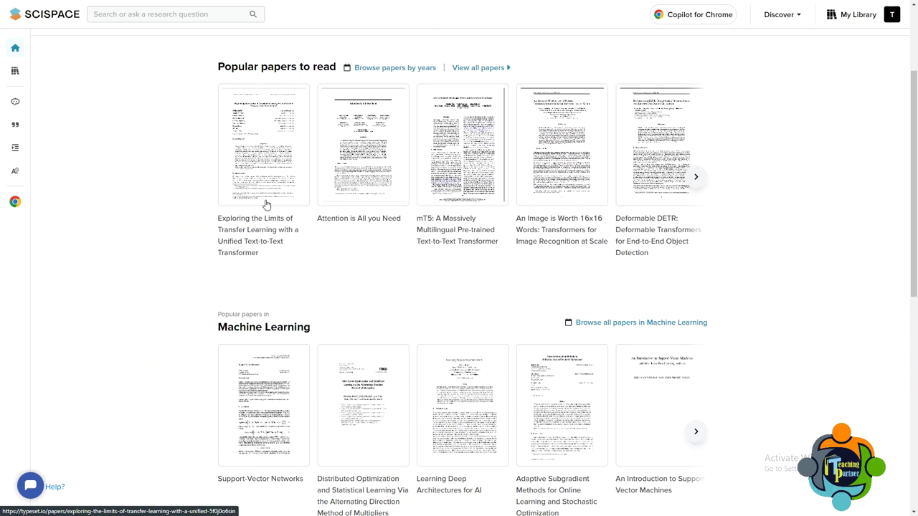
pyautogui.scroll(-2, 269, 208)
pyautogui.scroll(-2, 272, 212)
pyautogui.scroll(6, 299, 144)
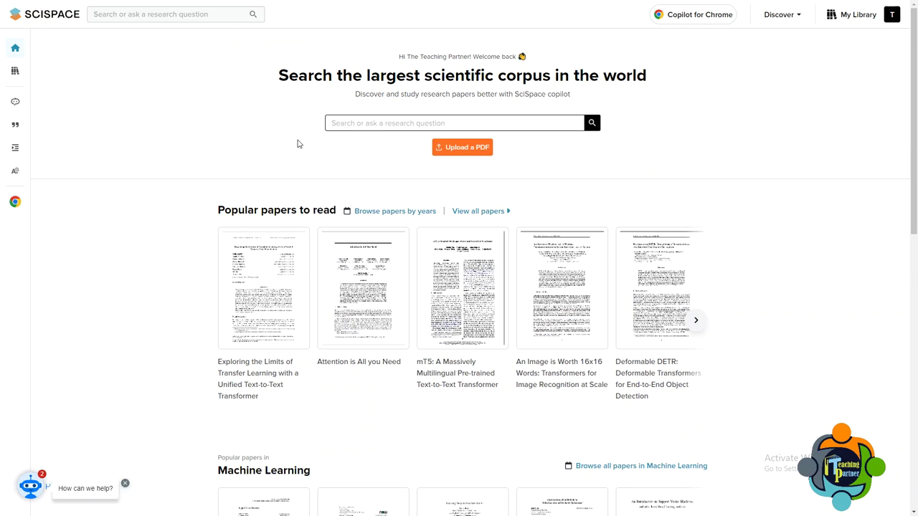
pyautogui.scroll(-4, 296, 146)
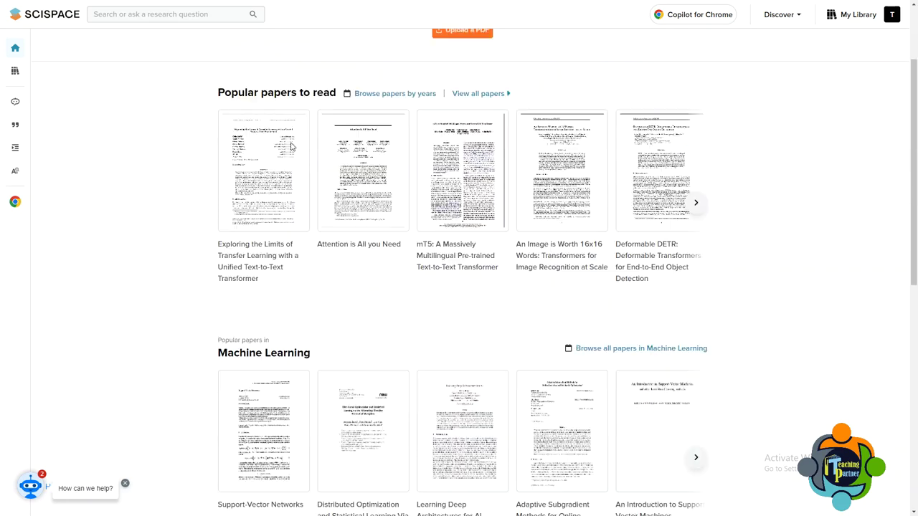
pyautogui.scroll(-2, 292, 145)
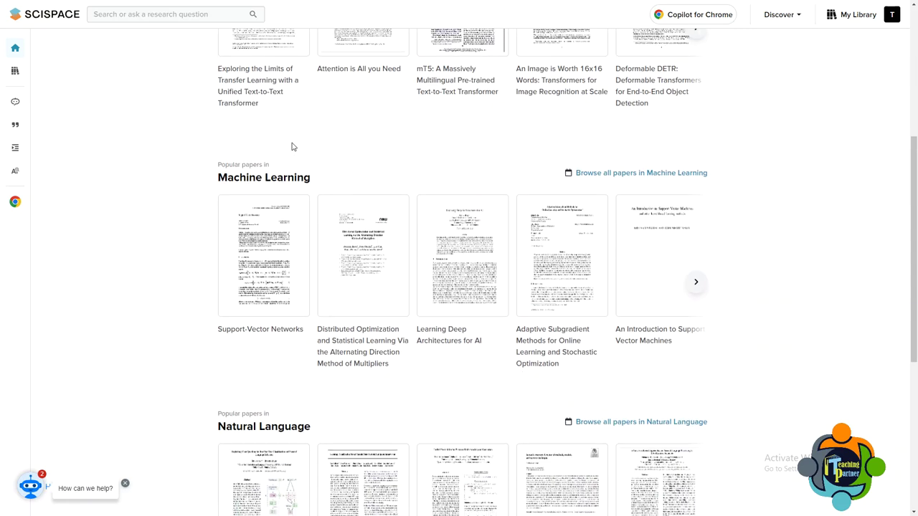